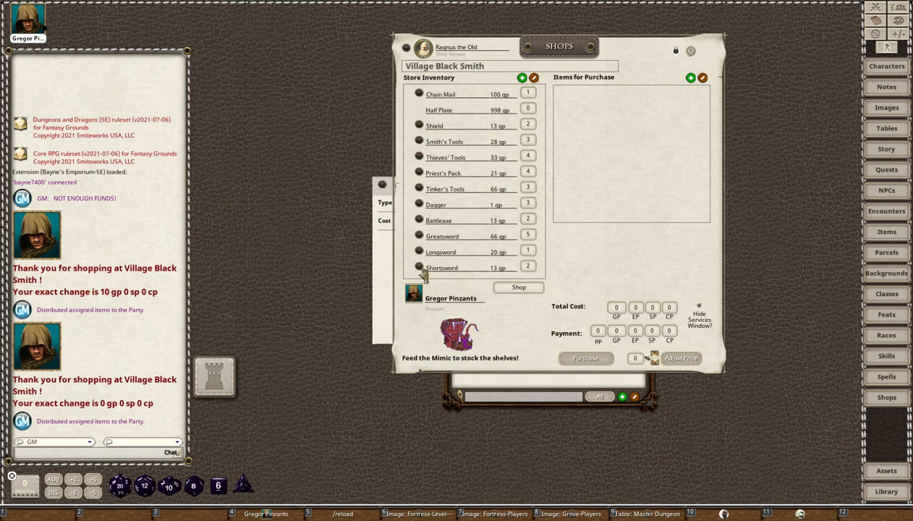
Step: Buy one Shortsword from the Village Black Smith's inventory for the current shopper
left_click_drag(421, 269, 590, 150)
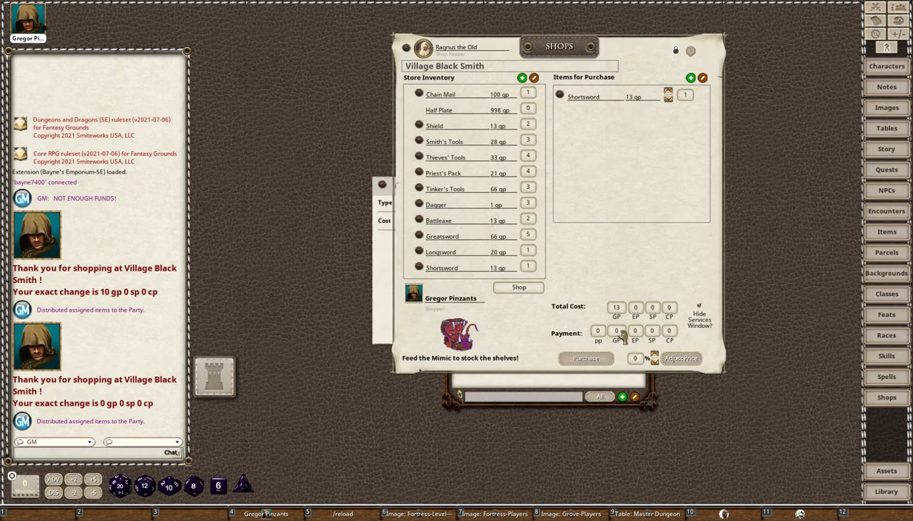
left_click(595, 358)
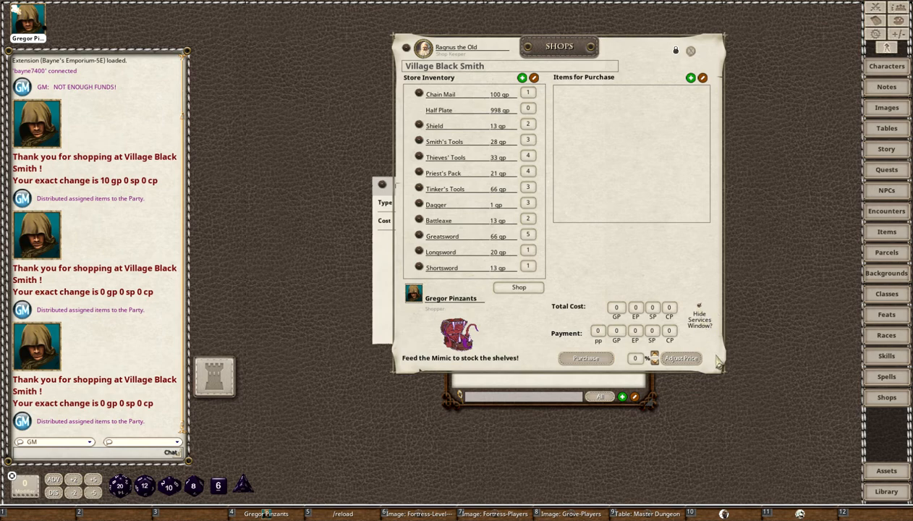
Step: Unhide the shop's Services window and look through the offered services
left_click(699, 304)
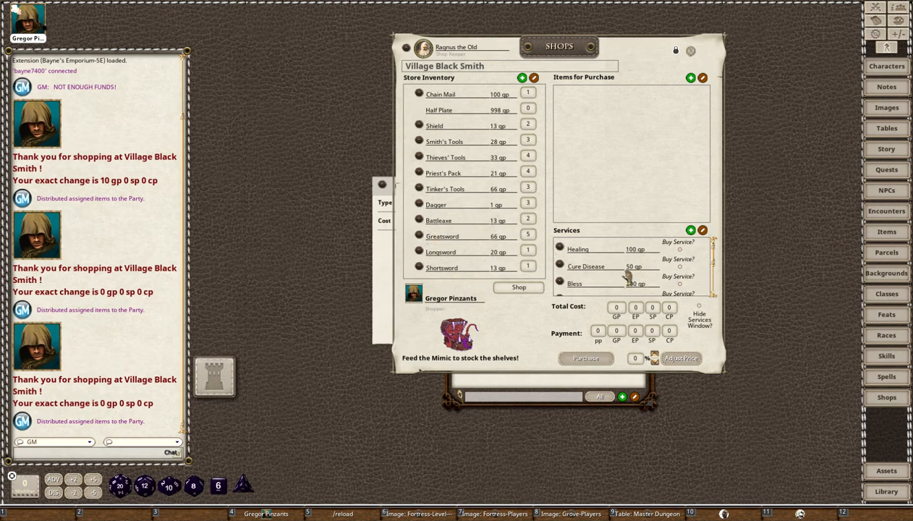
scroll(628, 276, "down", 3)
scroll(628, 276, "down", 1)
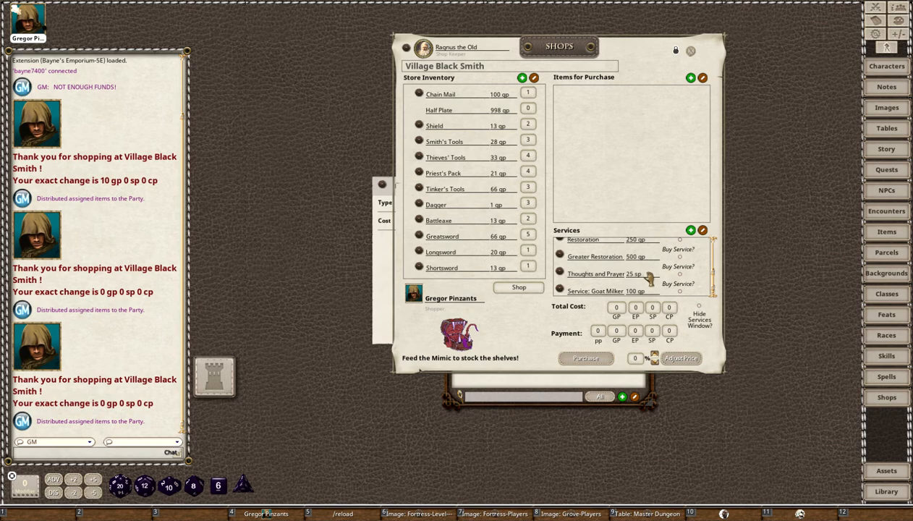
scroll(645, 278, "up", 5)
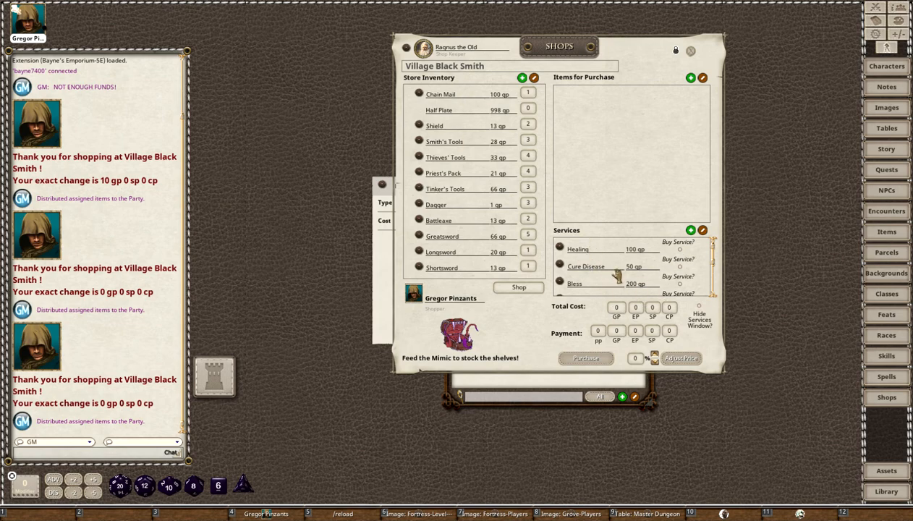
scroll(632, 277, "down", 3)
scroll(634, 282, "up", 3)
Step: Select the Healing and Cure Disease services and purchase them for the shopper
left_click(681, 250)
left_click(680, 267)
left_click(586, 358)
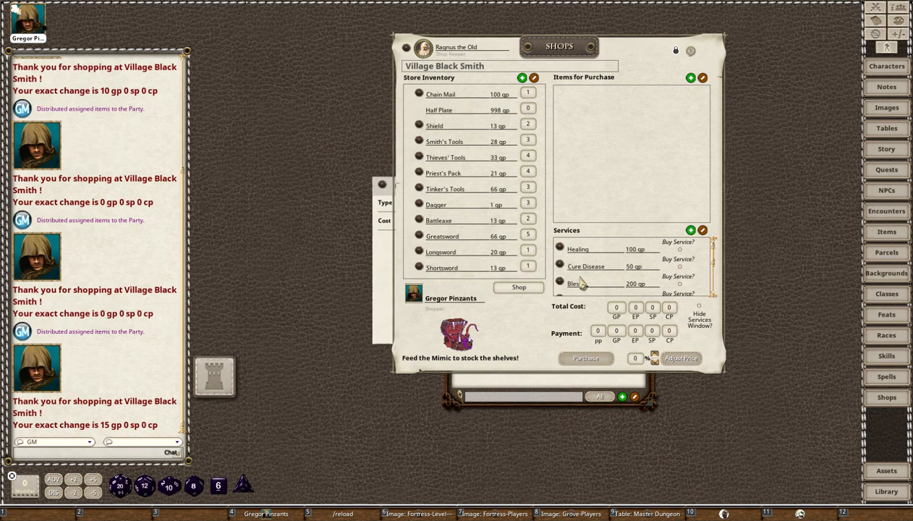
Step: Check the equipment and treasure on the shopper's character sheet, and close the sheet and character selection
left_click(886, 66)
left_click(382, 293)
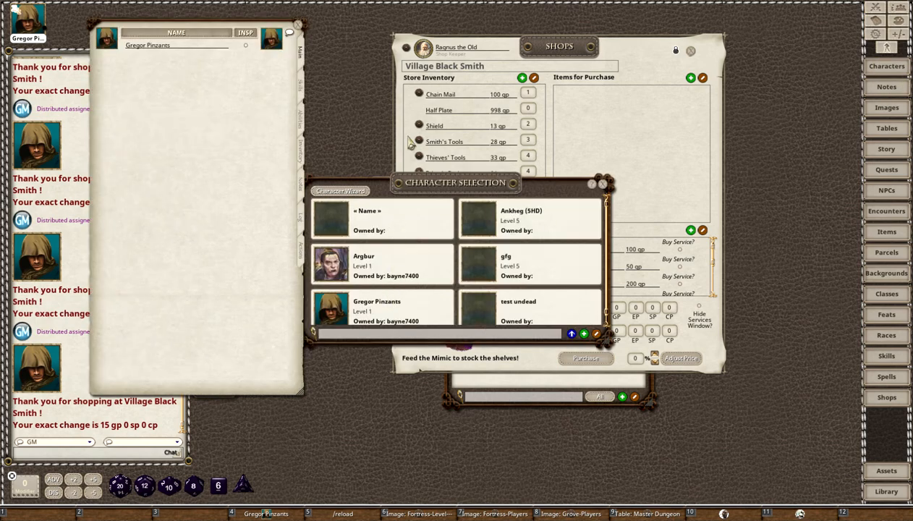
left_click(301, 152)
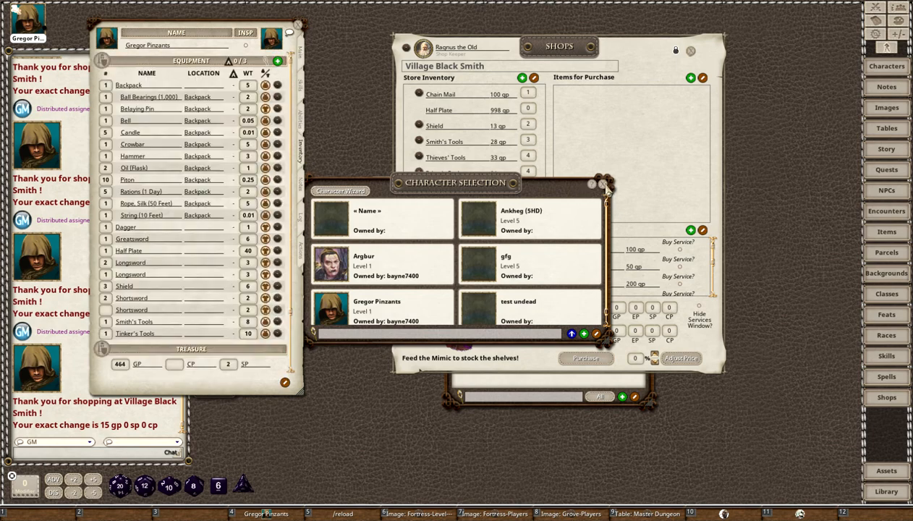
left_click(601, 184)
scroll(182, 268, "down", 2)
scroll(177, 271, "up", 2)
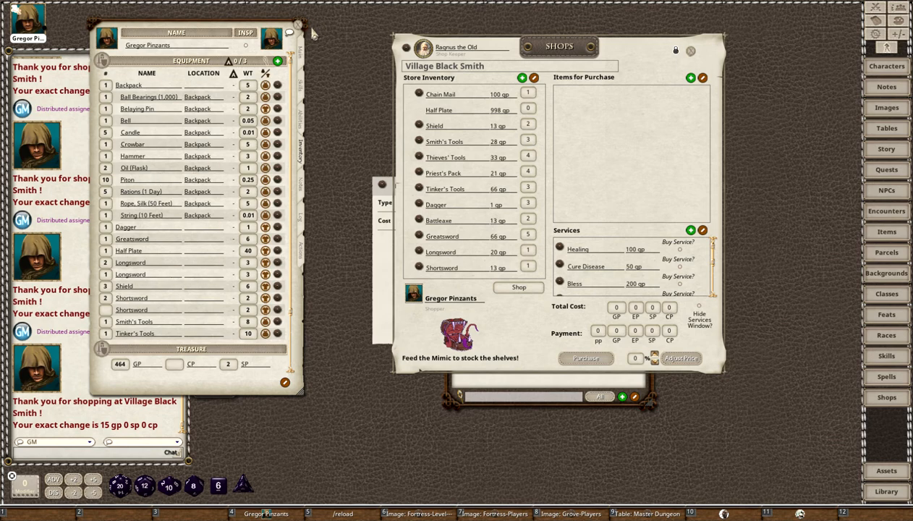
left_click(298, 24)
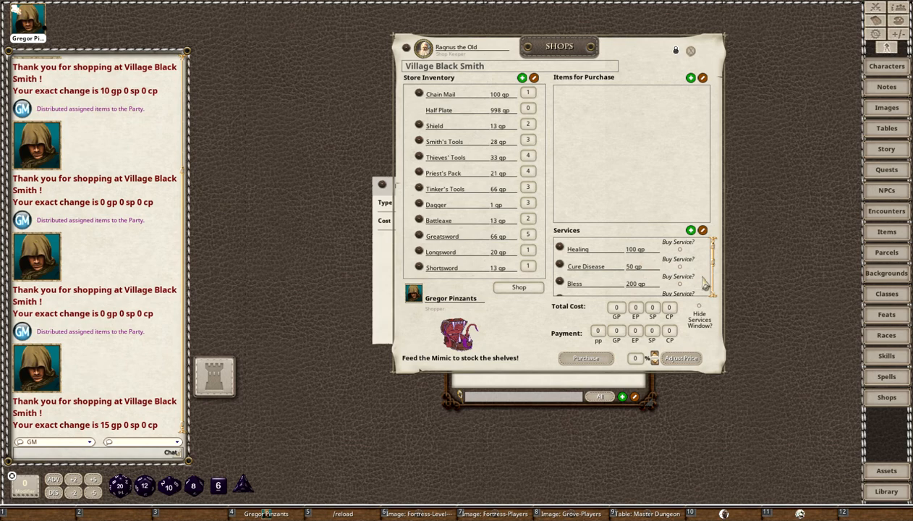
Step: Hide the shop's Services window and show it again
left_click(698, 307)
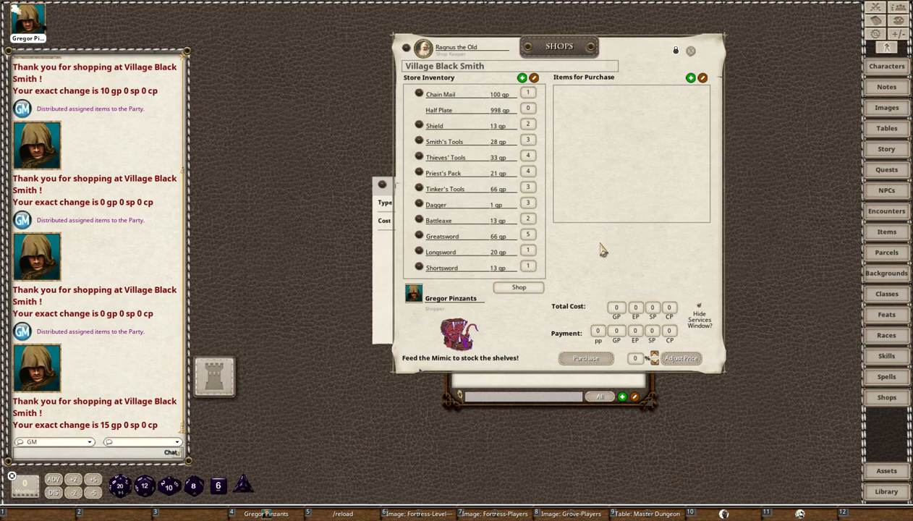
left_click(699, 305)
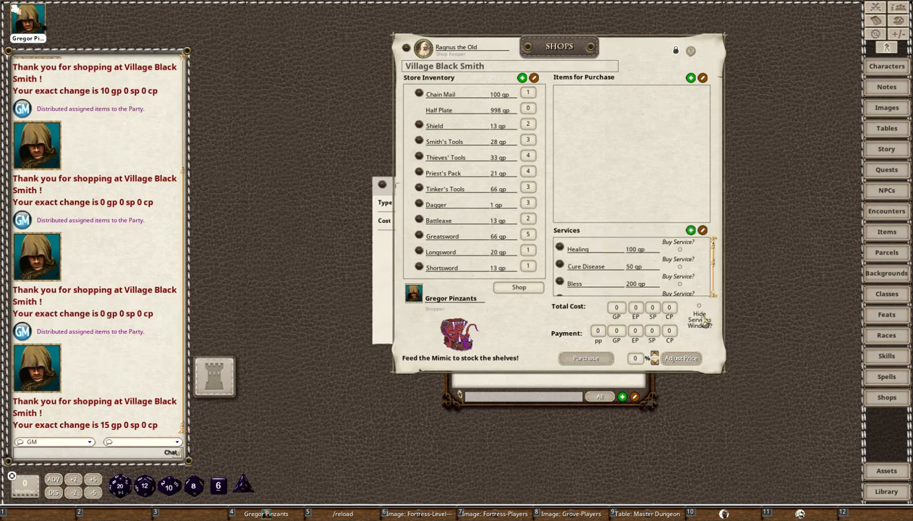
Step: Open the blank entry at the end of the services list, name it New Service and set its cost to 100 cp
scroll(644, 269, "down", 3)
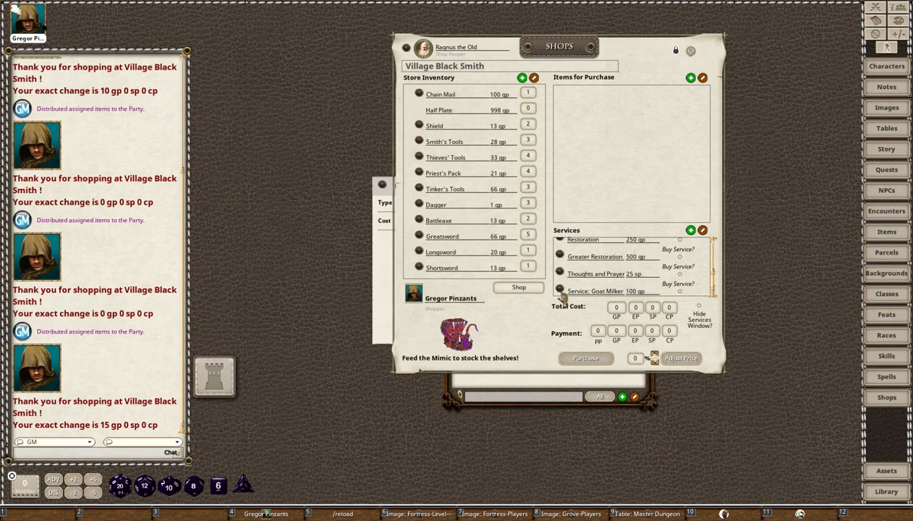
scroll(682, 259, "down", 1)
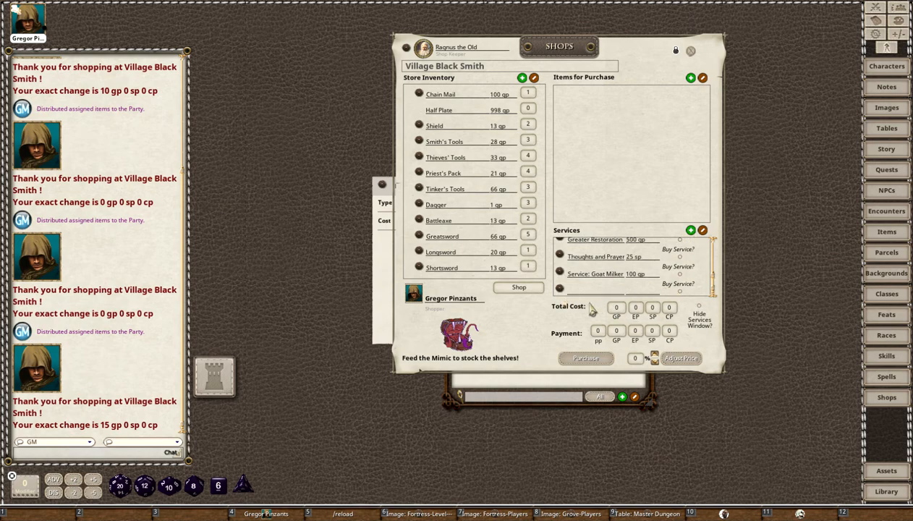
left_click(559, 288)
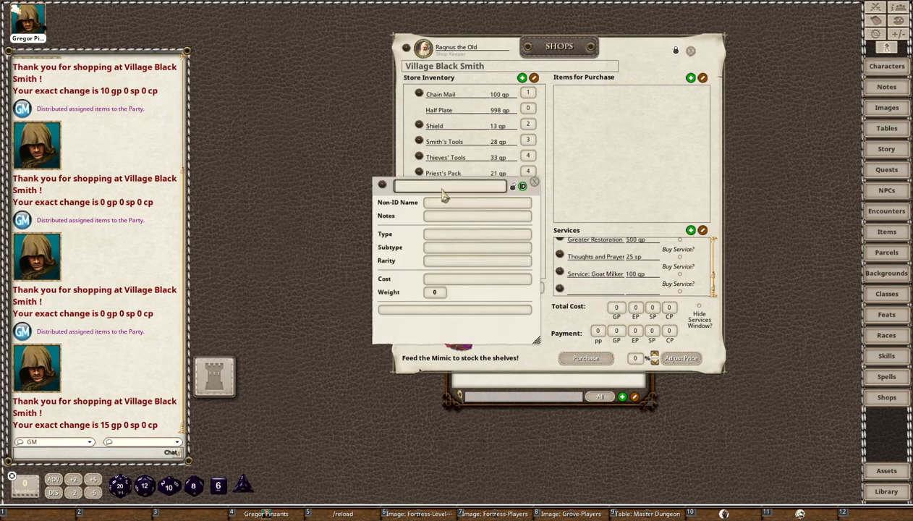
type("New Service")
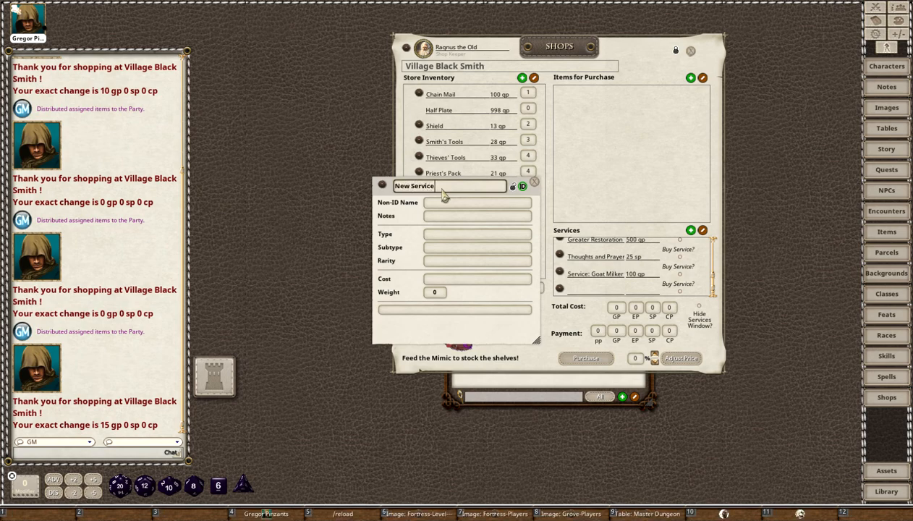
left_click(454, 280)
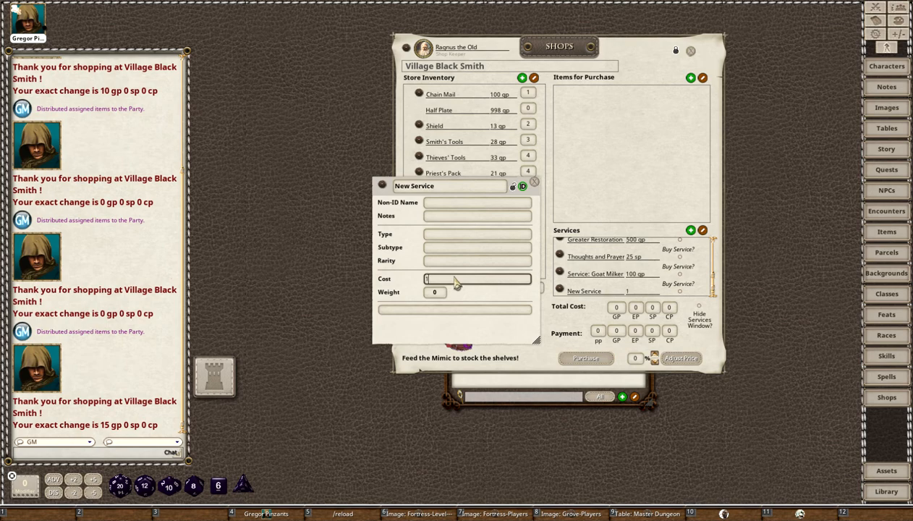
type("100 cp")
Step: Add the description "This is a new service." to New Service and lock its record
left_click(459, 311)
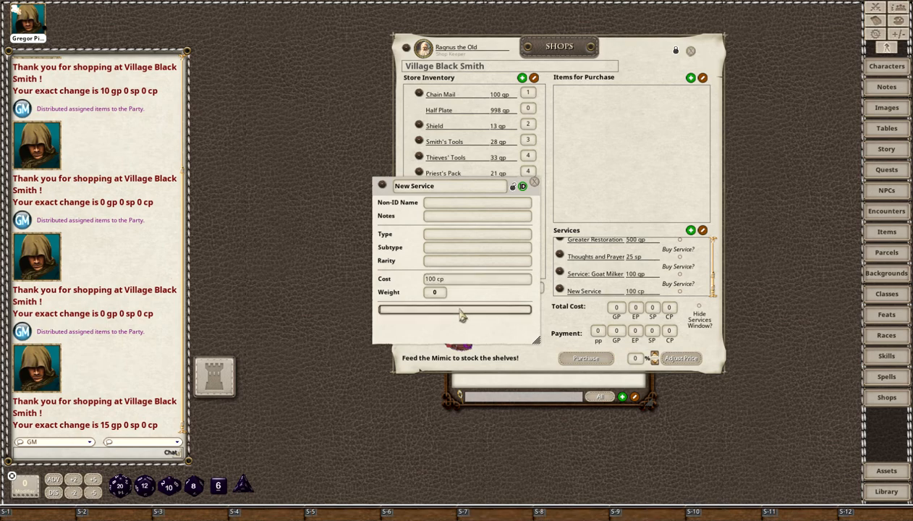
type("This is a new service.")
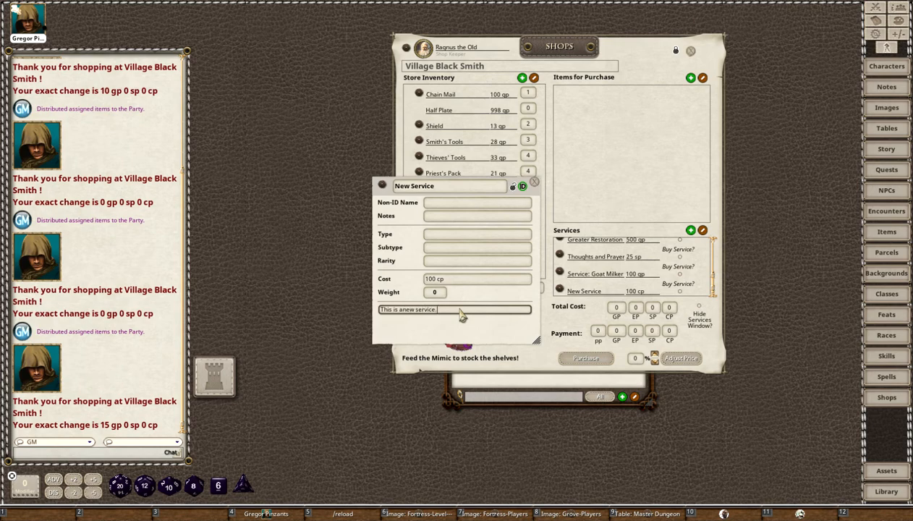
left_click(513, 187)
Step: Mark New Service for purchase in the shop and clear that selection
left_click(647, 319)
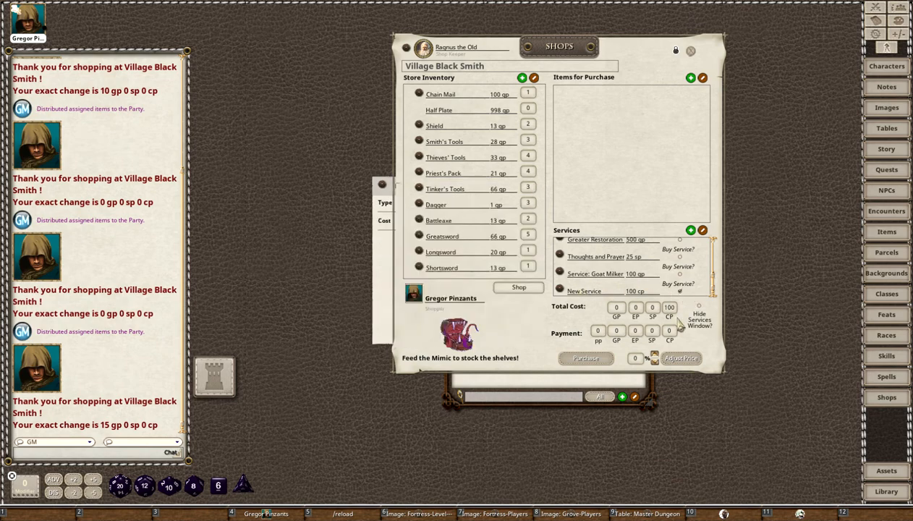
left_click(680, 291)
left_click(680, 292)
Step: Open the campaign item list beside the shop window and copy New Service into it from the shop
left_click(883, 232)
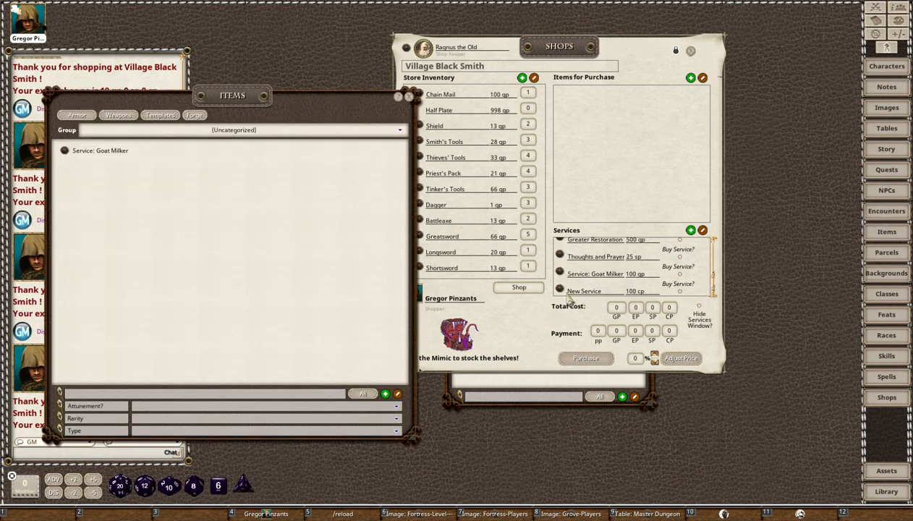
left_click_drag(552, 328, 606, 330)
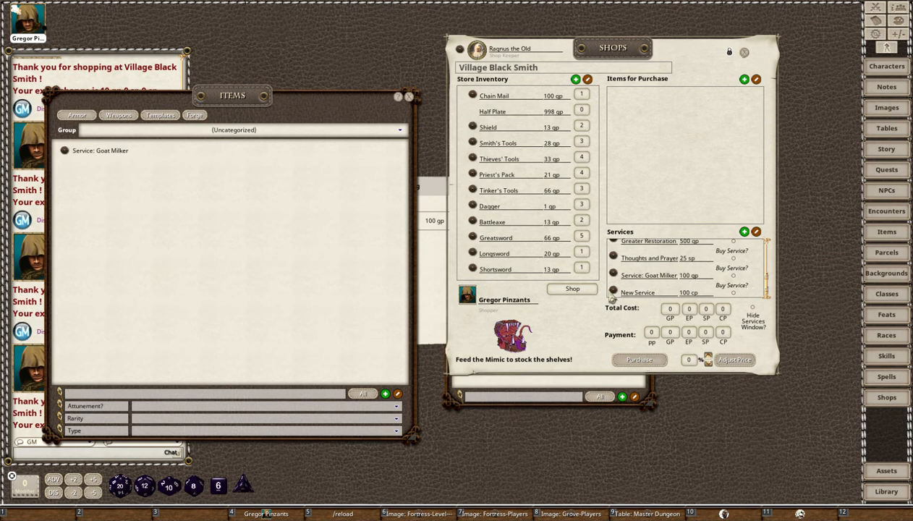
left_click_drag(612, 291, 172, 255)
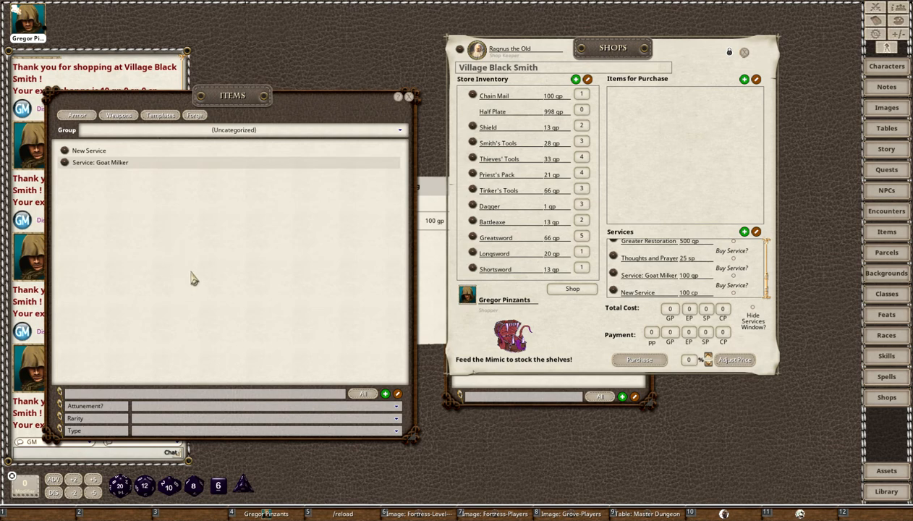
Step: Rename the item group Group 1 to Services and finish editing the groups
left_click(327, 130)
left_click(400, 139)
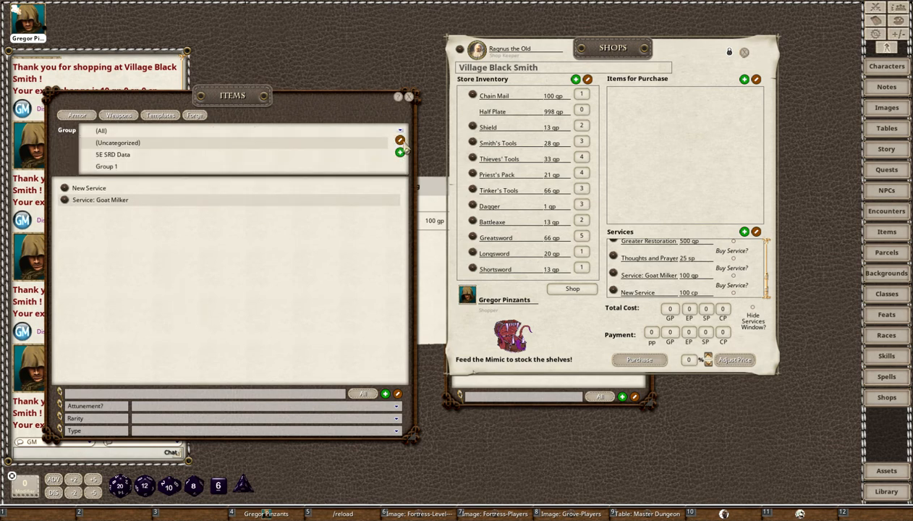
left_click(176, 172)
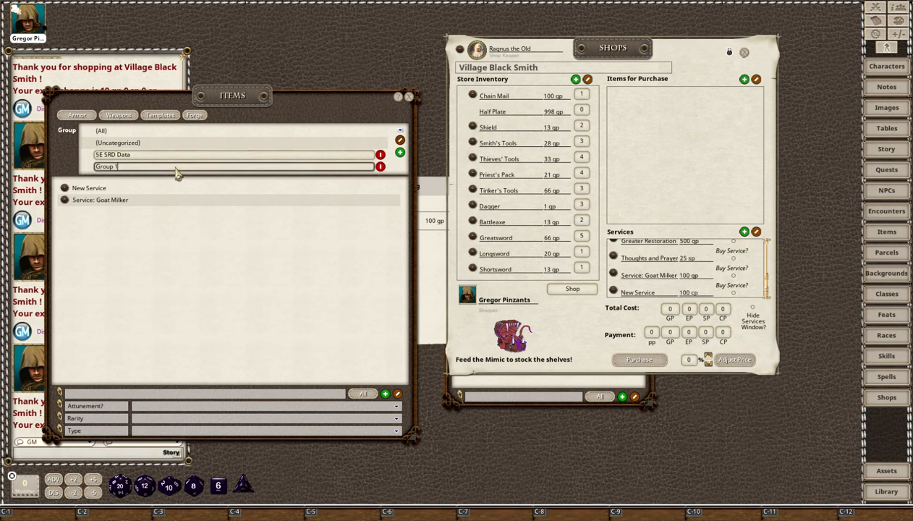
type("Services")
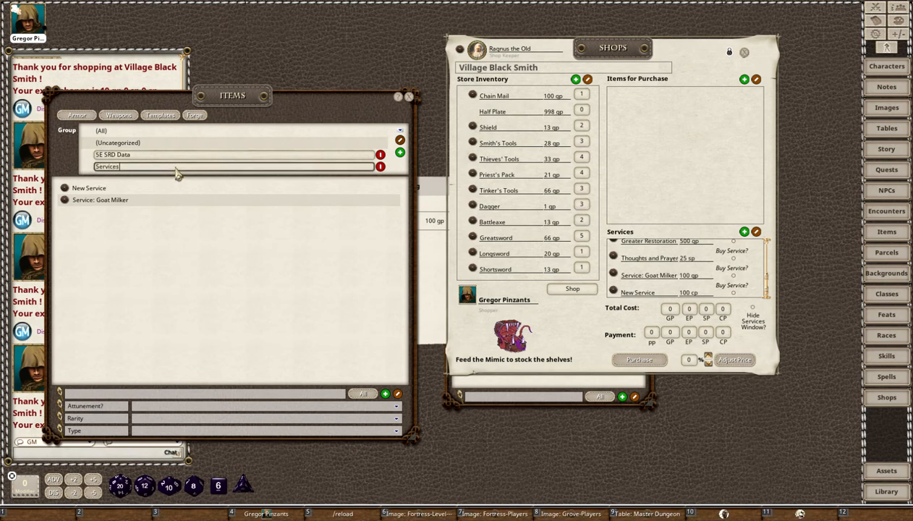
left_click(400, 140)
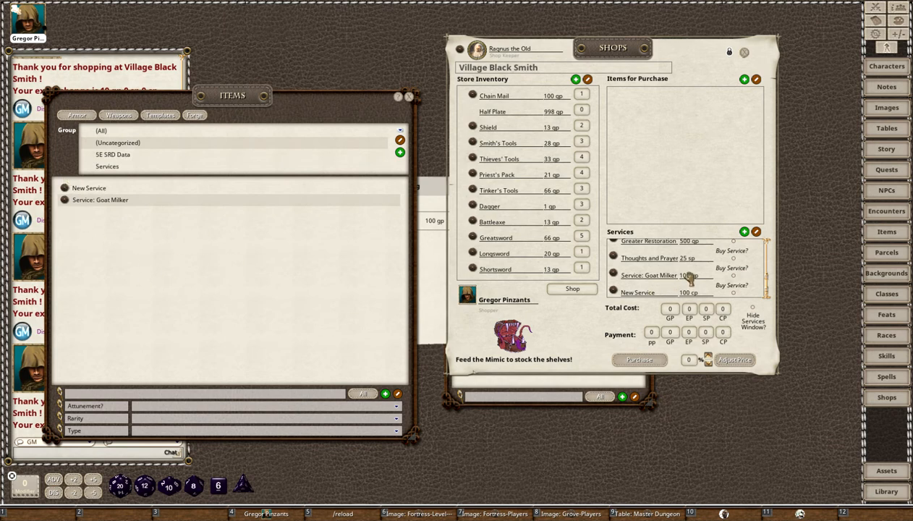
Step: Close the item list and look through all services the shop offers, from Healing to New Service
scroll(677, 270, "up", 3)
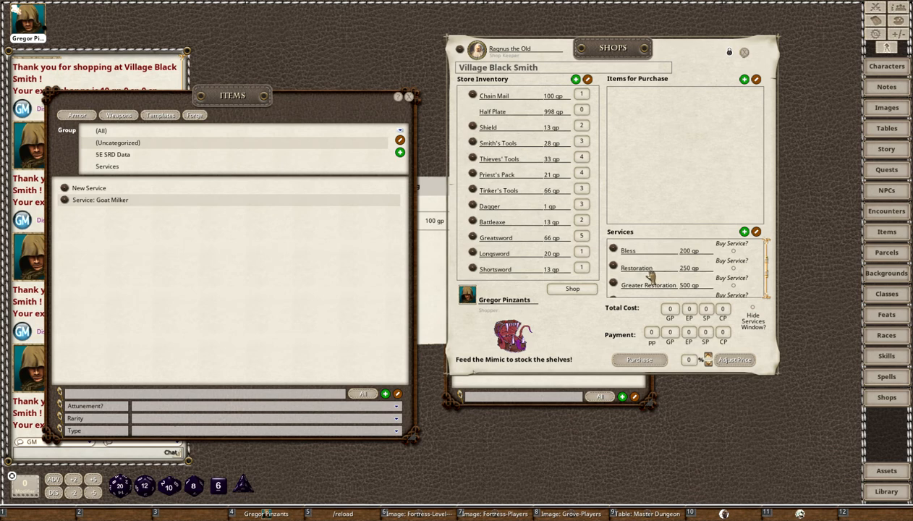
scroll(629, 273, "up", 2)
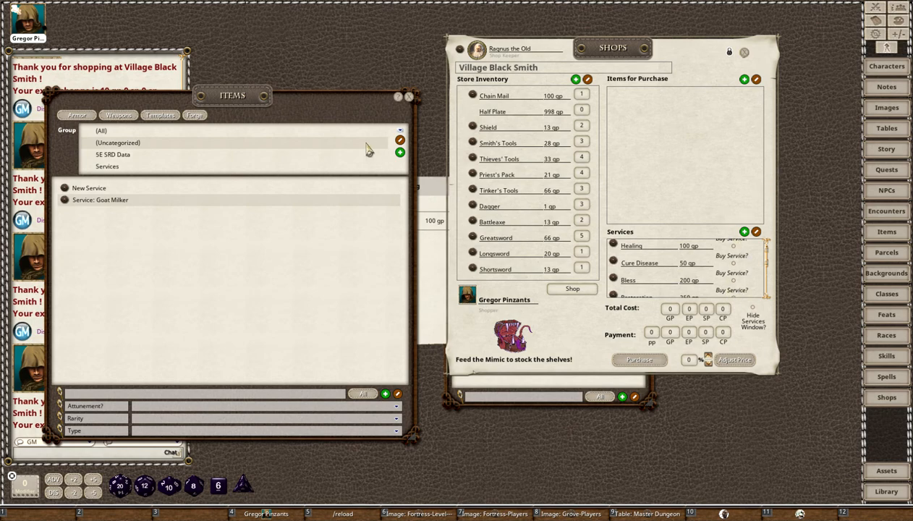
left_click(410, 97)
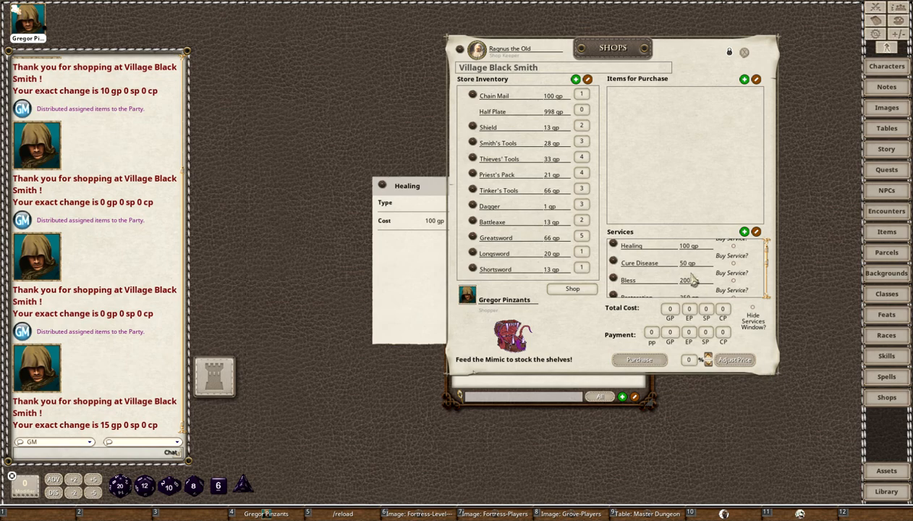
scroll(691, 275, "down", 3)
scroll(730, 280, "up", 3)
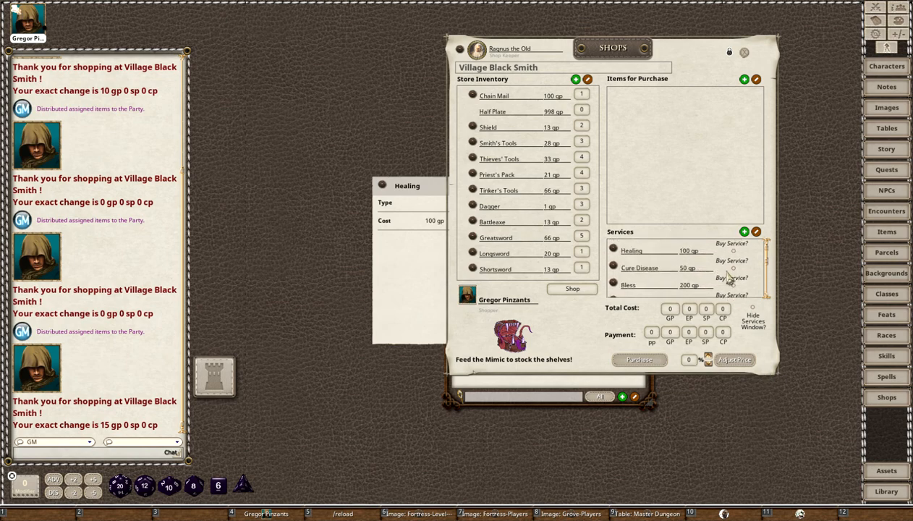
scroll(730, 280, "down", 3)
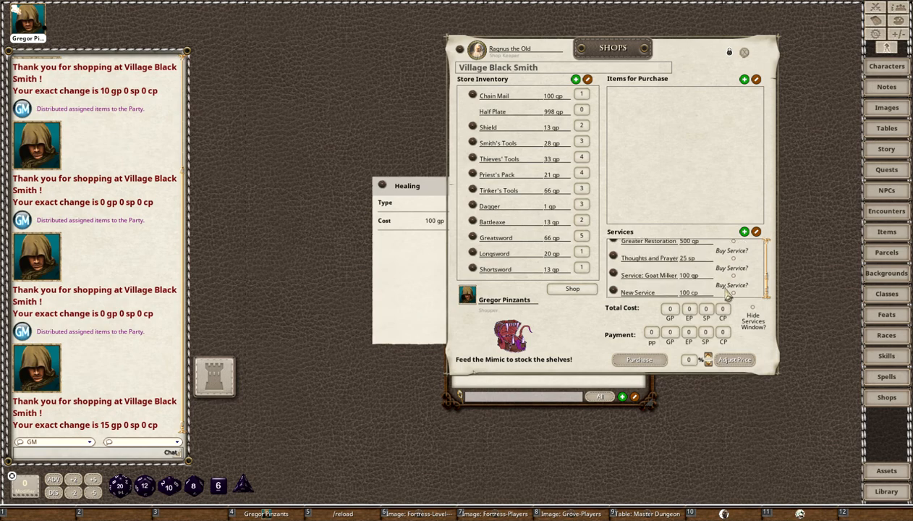
scroll(705, 283, "up", 3)
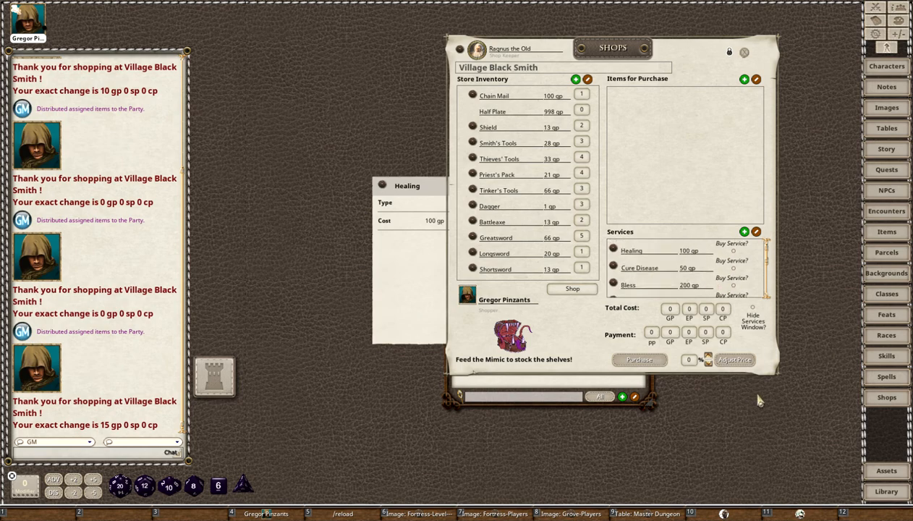